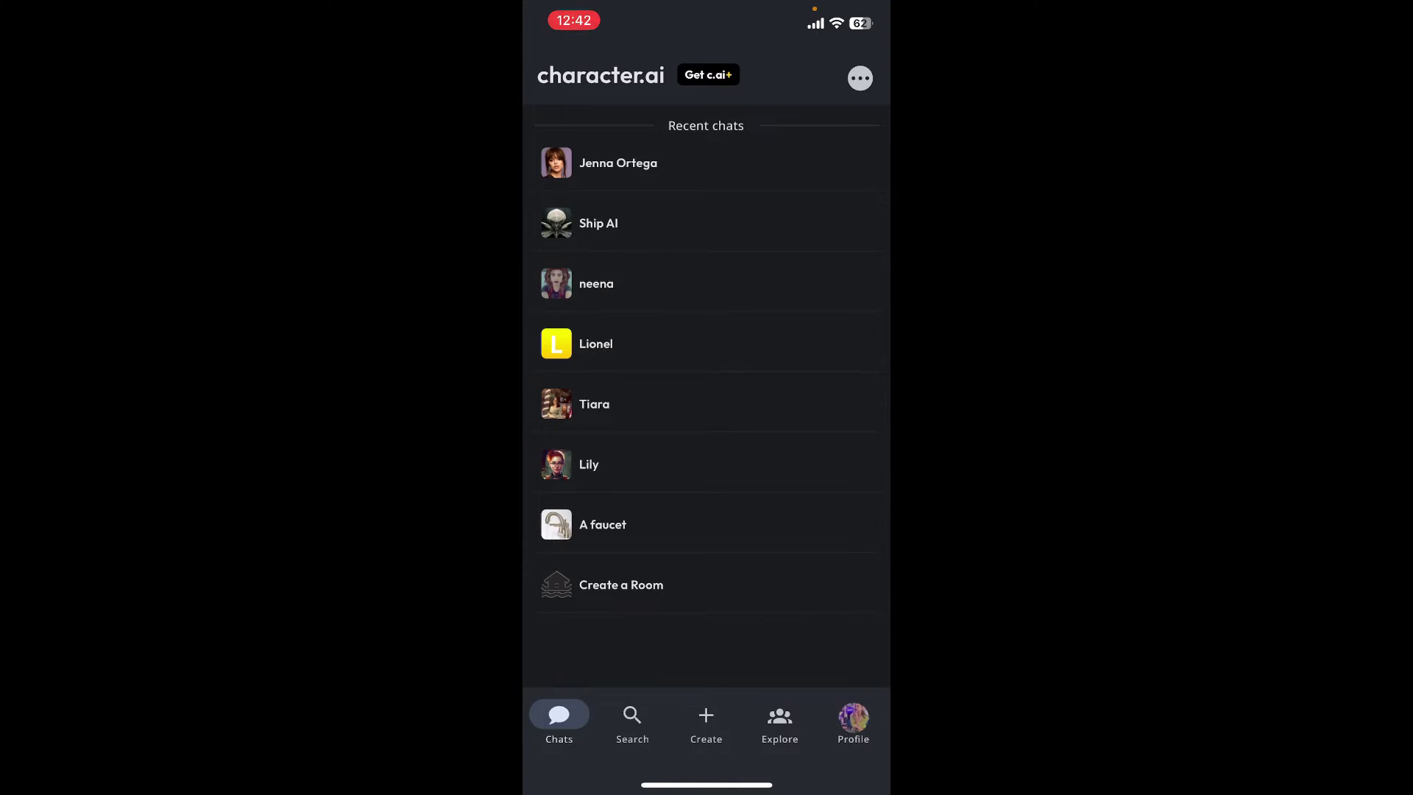
Step: Open the Tiara chat from Recent chats and use Save and Start New Chat
click(595, 404)
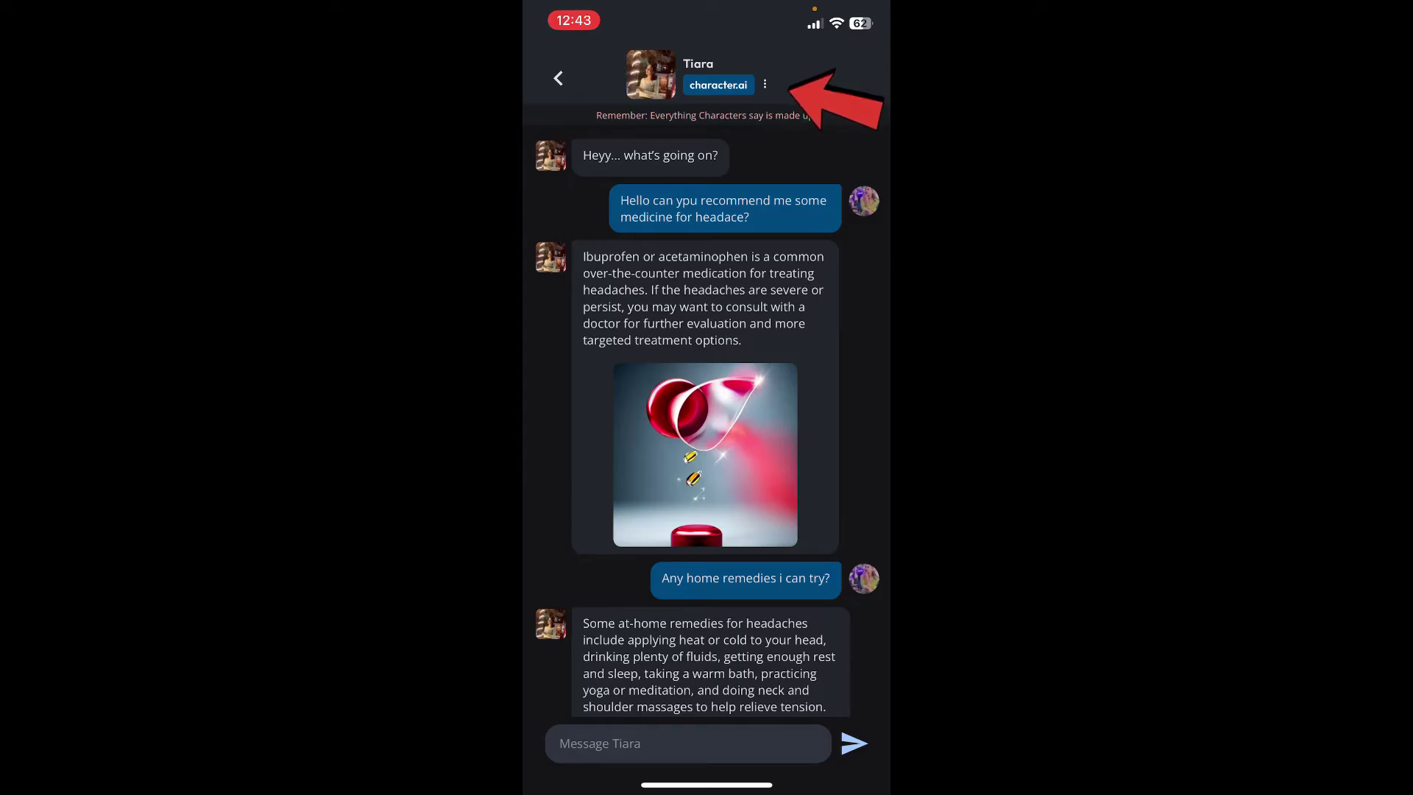
click(764, 84)
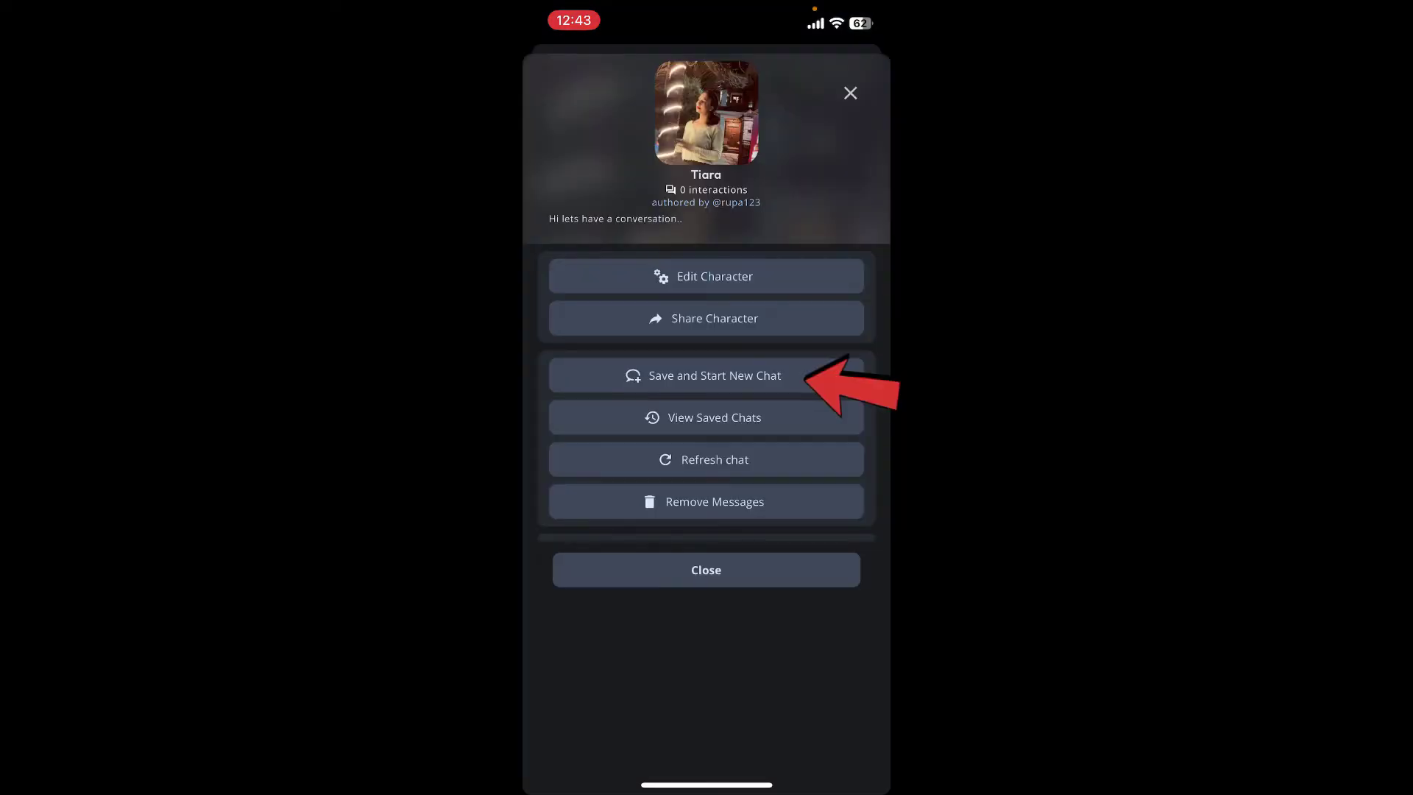
click(708, 376)
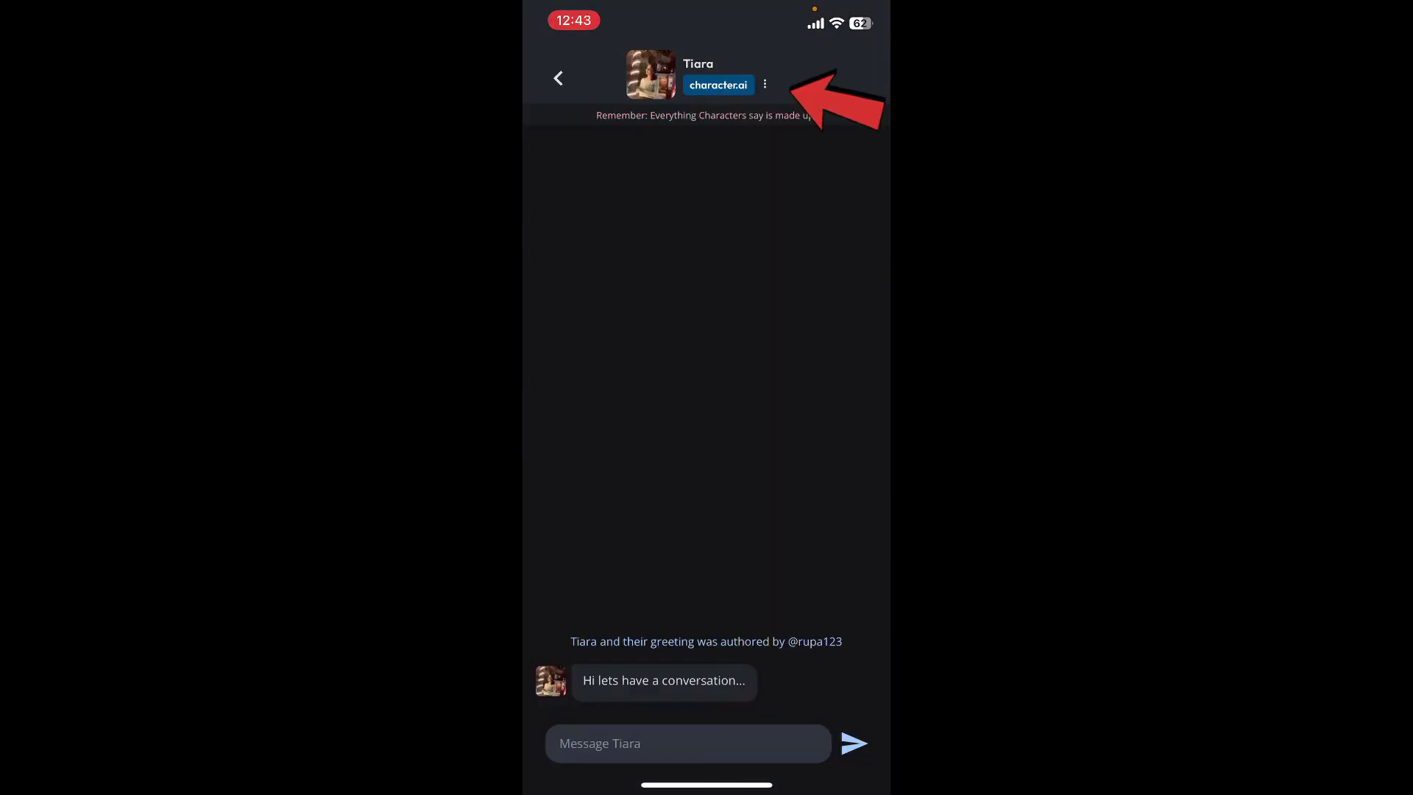
Step: View Tiara's saved chats, including the headache-remedies conversation, then return to the fresh chat
click(698, 75)
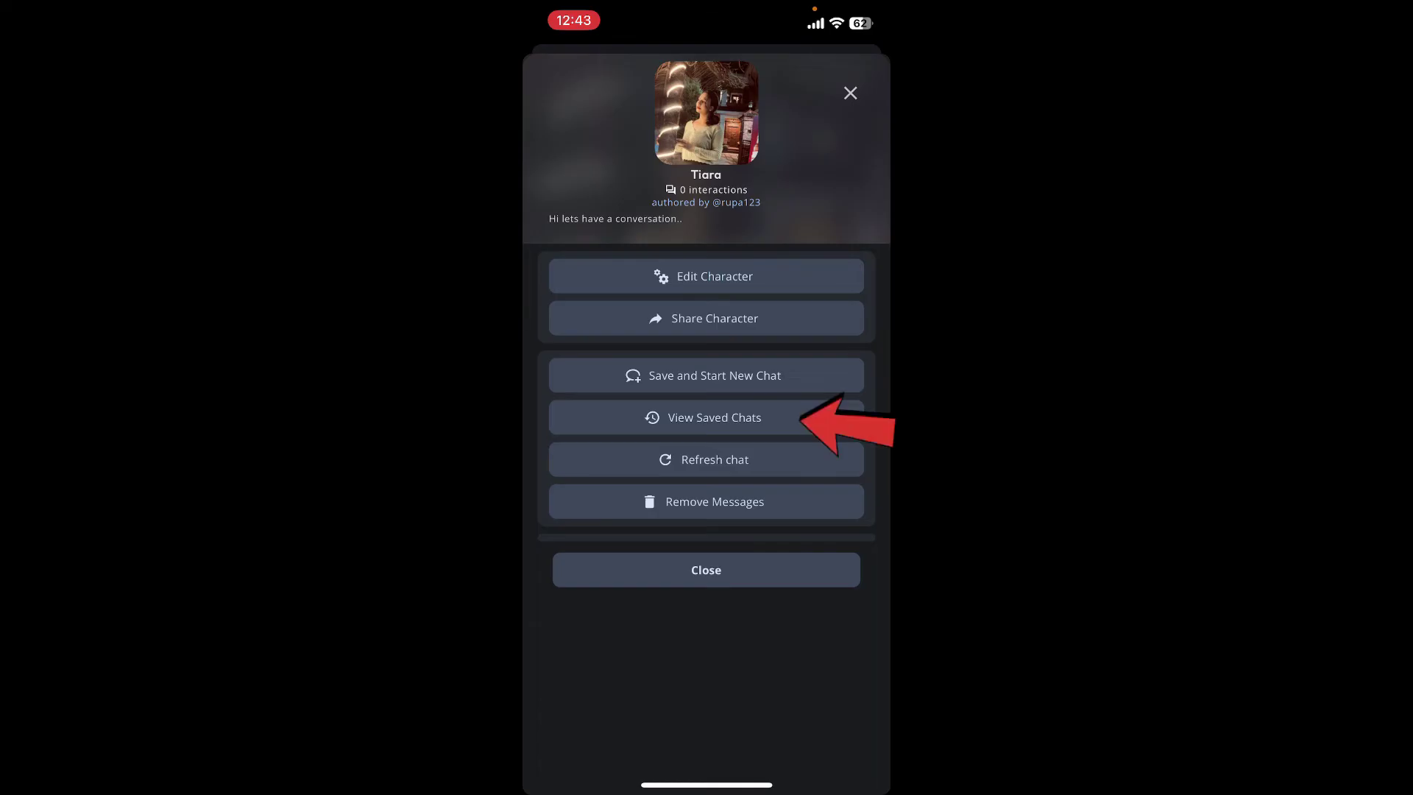
click(707, 417)
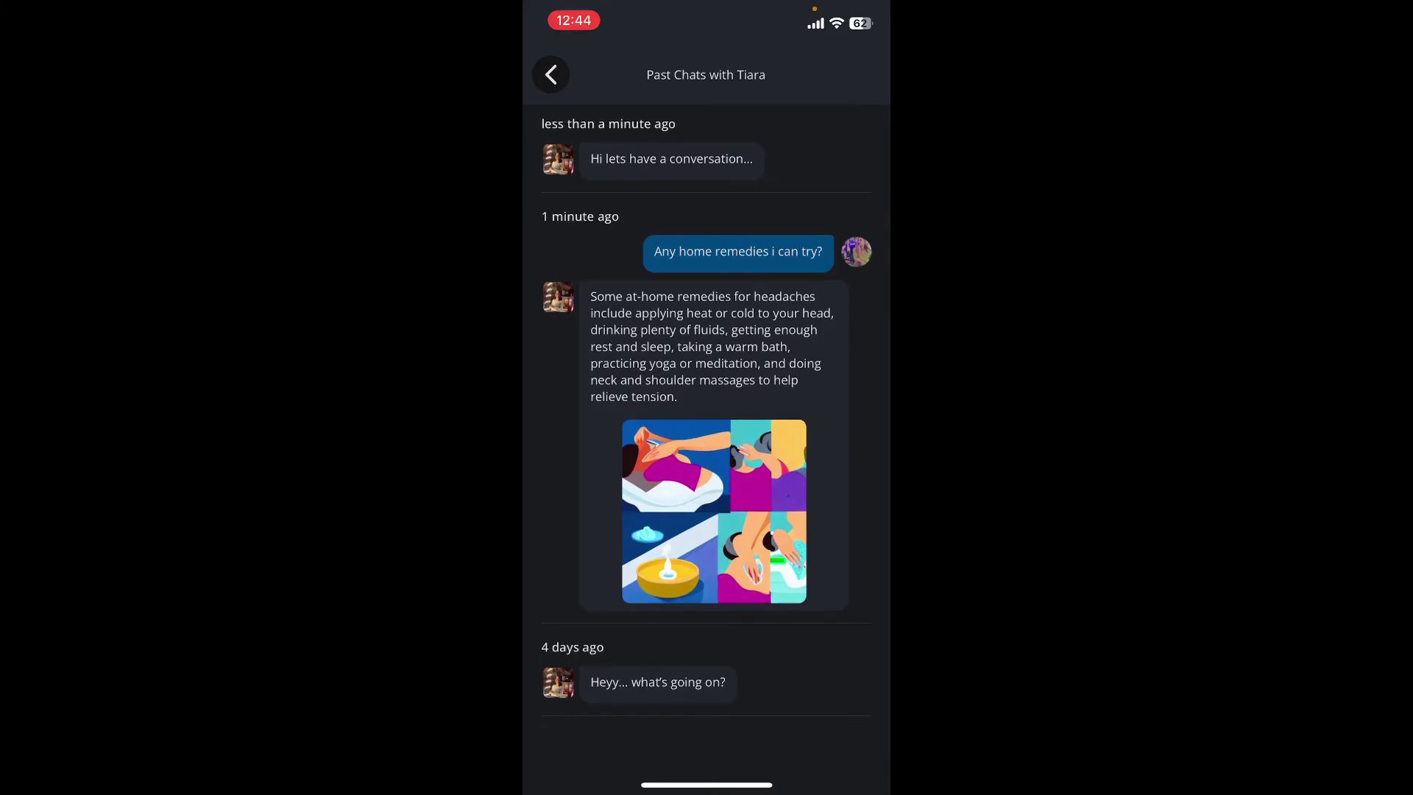
click(550, 74)
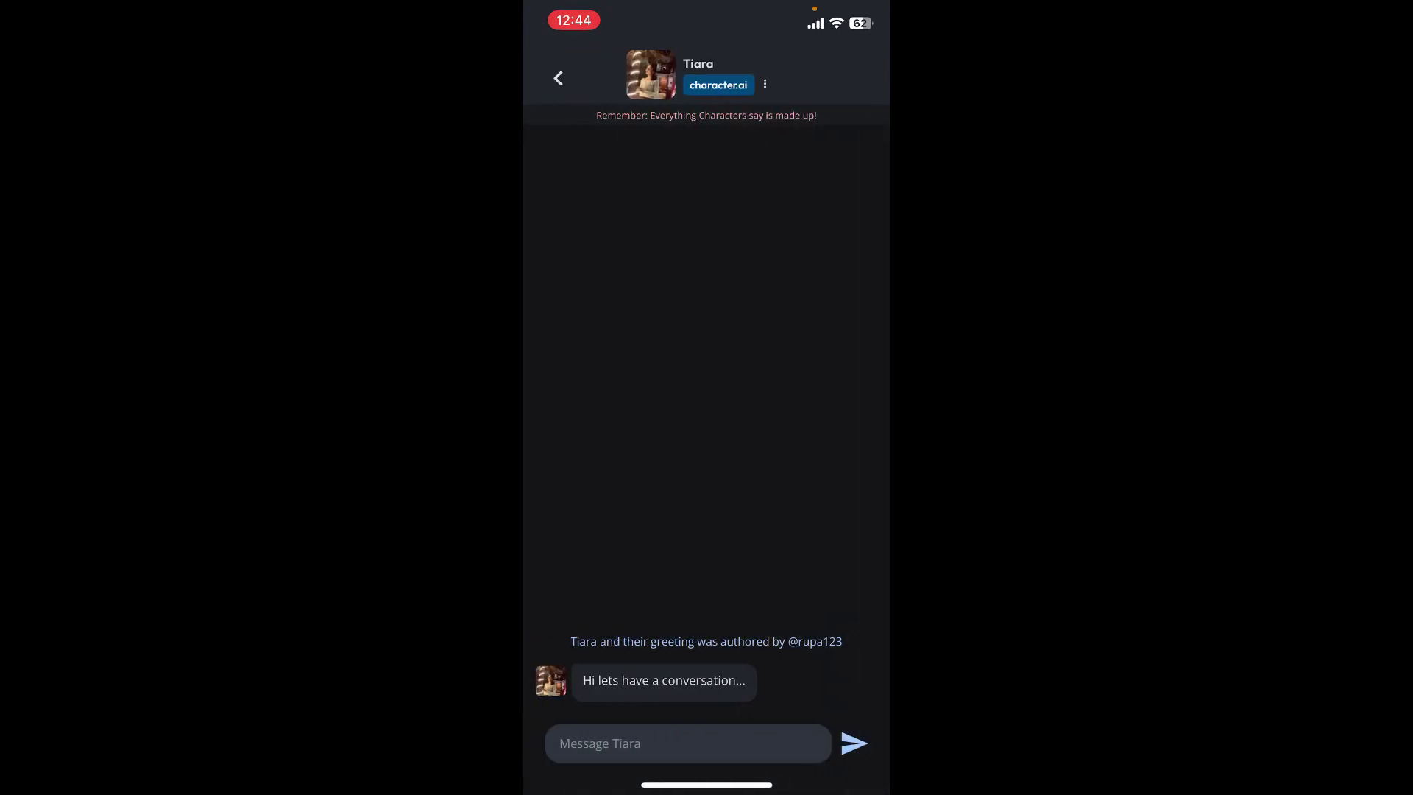